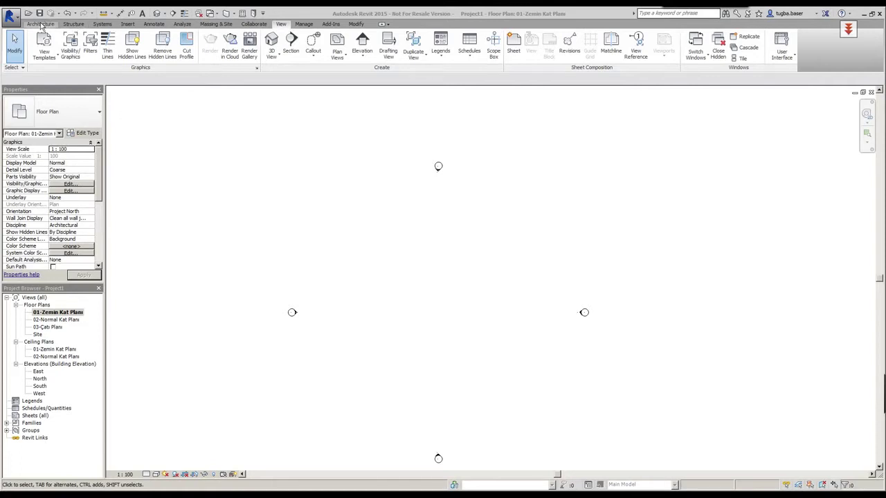
Step: Start the structural Grid tool from the Structure tab's Datum panel
{"action": "left_click", "coordinate": [40, 24]}
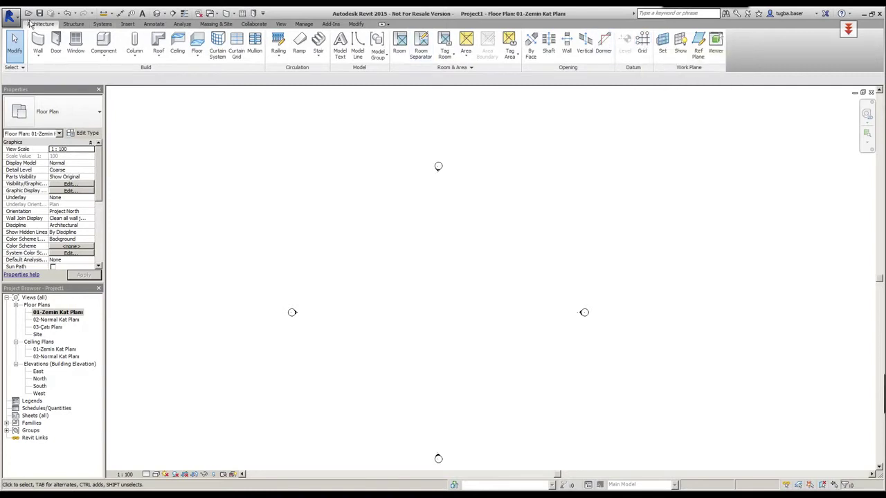
{"action": "left_click", "coordinate": [73, 24]}
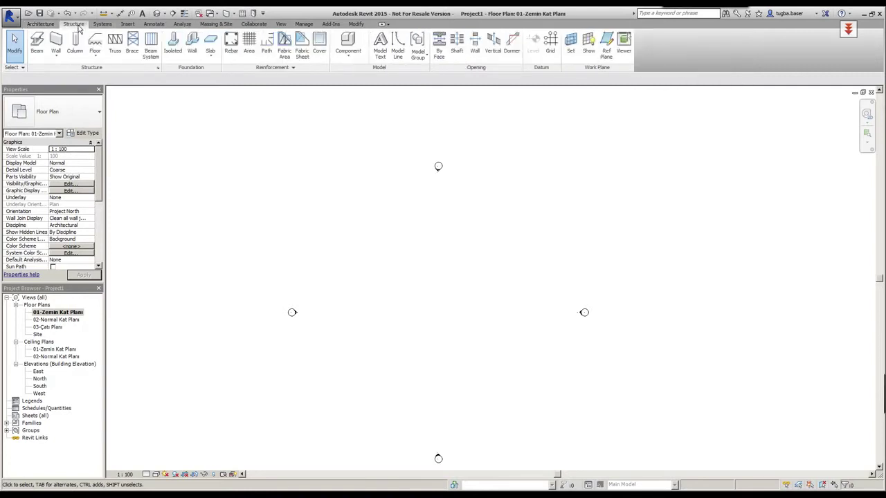
{"action": "left_click", "coordinate": [550, 44]}
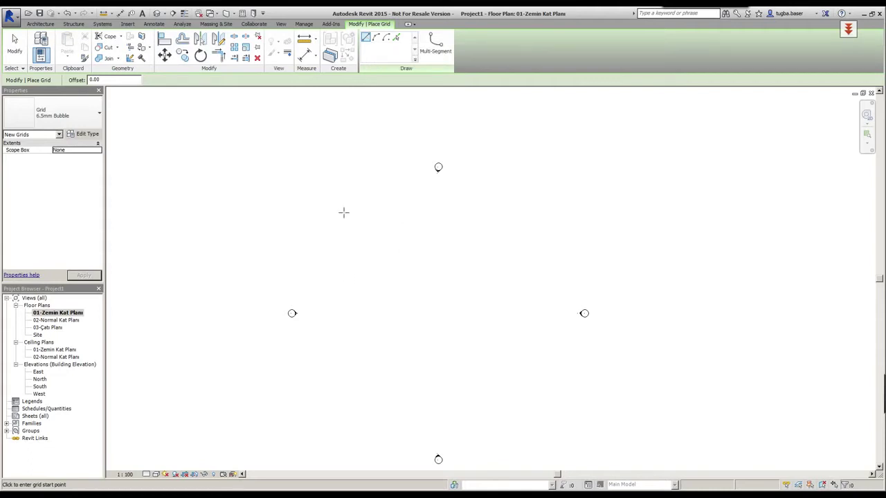
Step: Draw vertical grid 1 top to bottom through the plan, then select it
{"action": "left_click", "coordinate": [344, 212]}
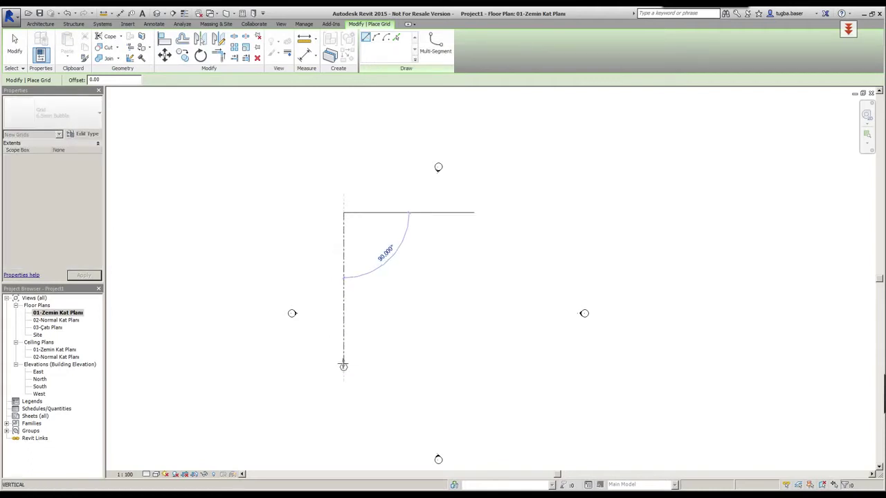
{"action": "left_click", "coordinate": [343, 365]}
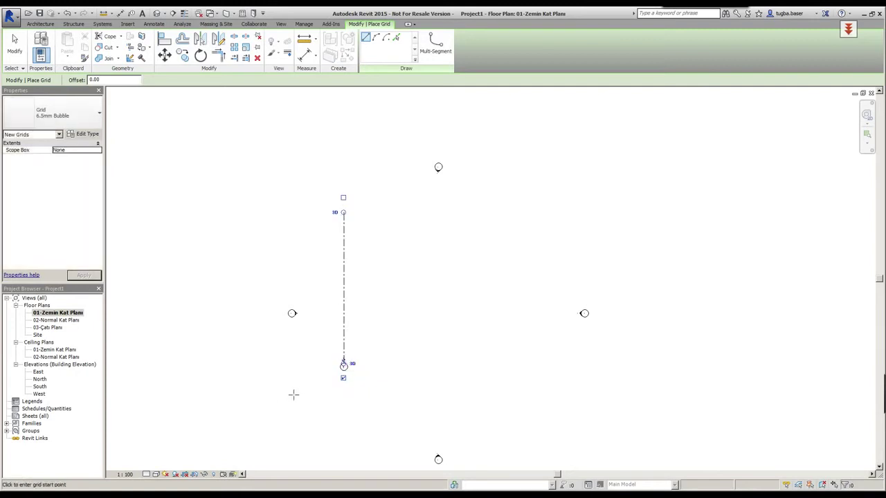
{"action": "key", "text": "Escape"}
{"action": "key", "text": "Escape"}
{"action": "scroll", "coordinate": [342, 362], "scroll_direction": "up", "scroll_amount": 5}
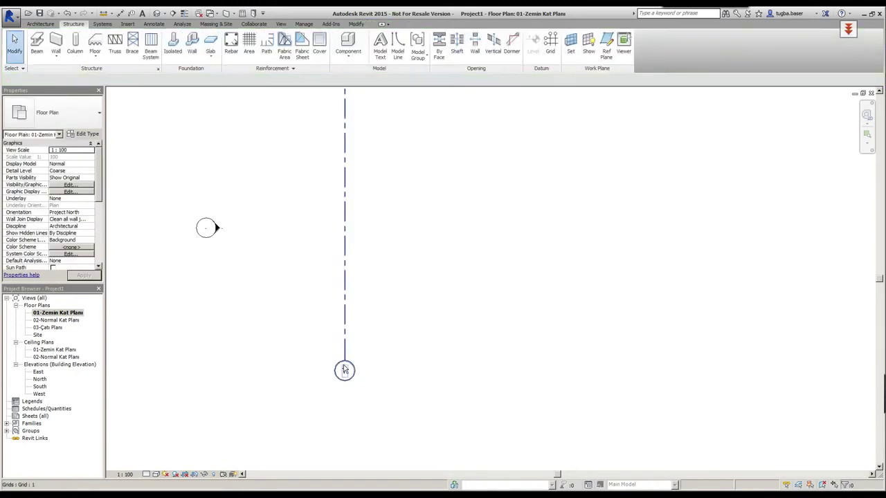
{"action": "scroll", "coordinate": [337, 360], "scroll_direction": "down", "scroll_amount": 4}
{"action": "middle_click_drag", "start_coordinate": [339, 352], "coordinate": [339, 376]}
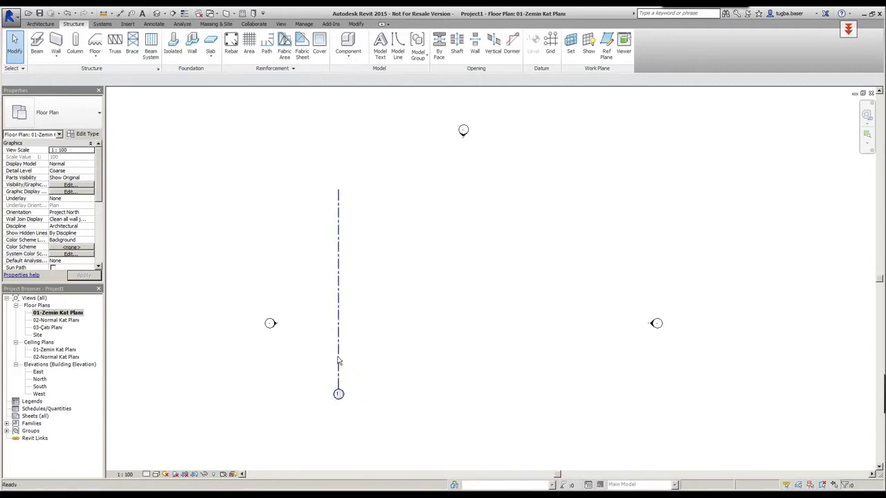
{"action": "left_click", "coordinate": [338, 306]}
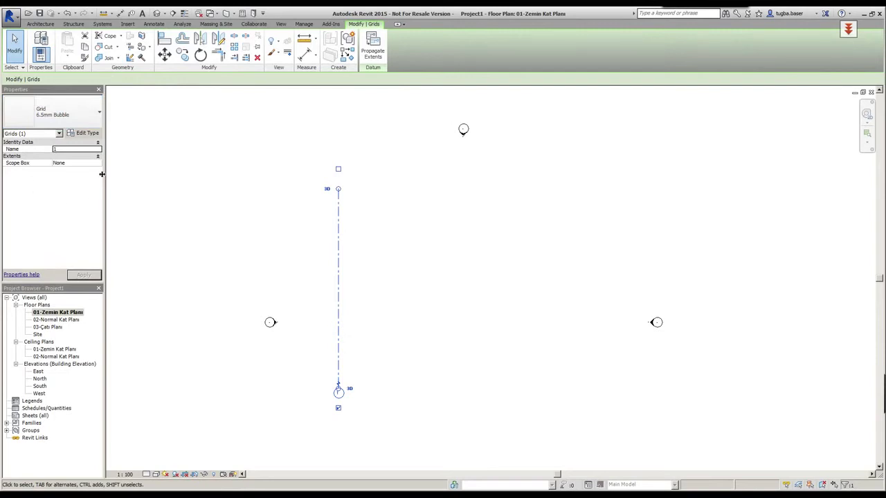
Step: Turn on Plan View Symbols End 1 in the 6.5mm Bubble type, keeping the M_Grid Head - Circle symbol and black end segments
{"action": "left_click", "coordinate": [86, 133]}
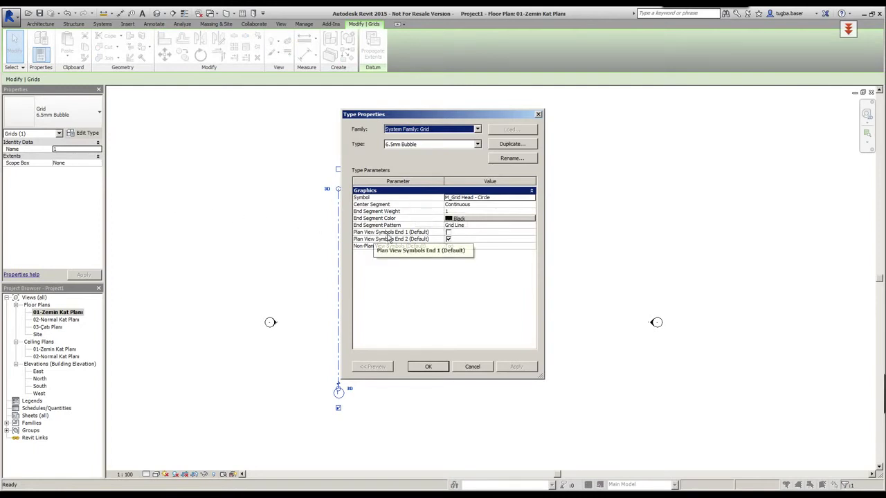
{"action": "left_click_drag", "start_coordinate": [462, 118], "coordinate": [579, 135]}
{"action": "left_click", "coordinate": [567, 248]}
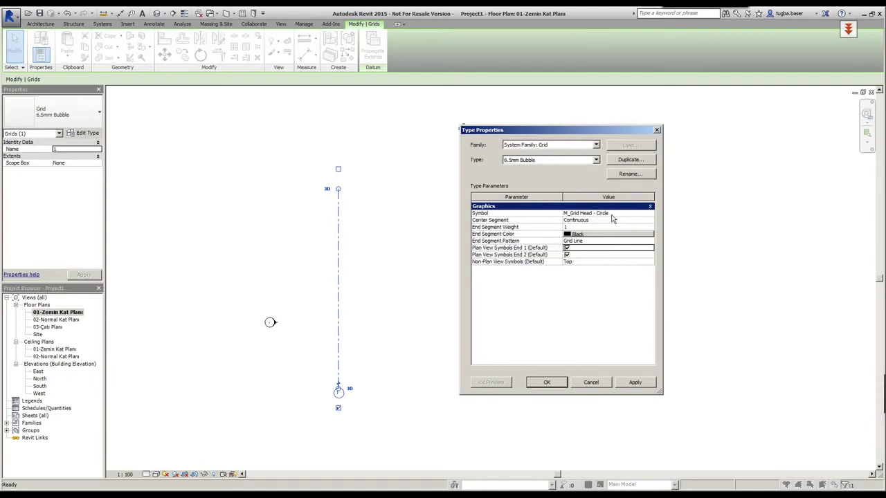
{"action": "left_click", "coordinate": [651, 215]}
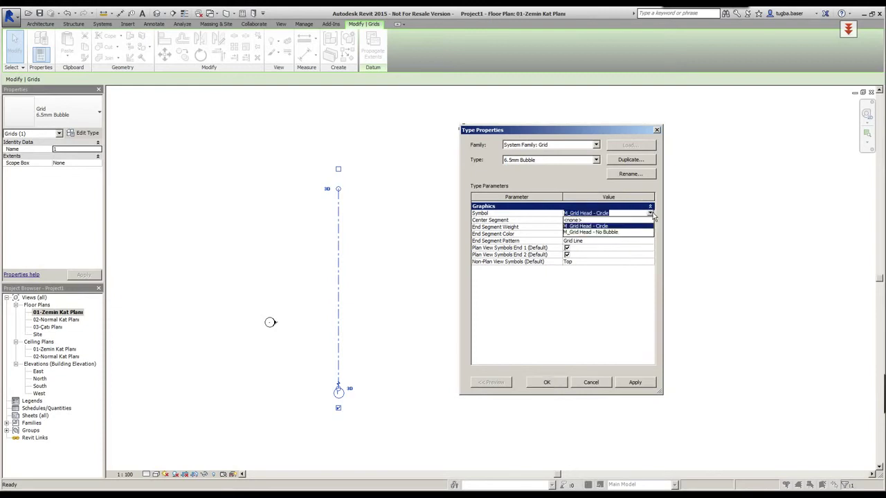
{"action": "left_click", "coordinate": [651, 215]}
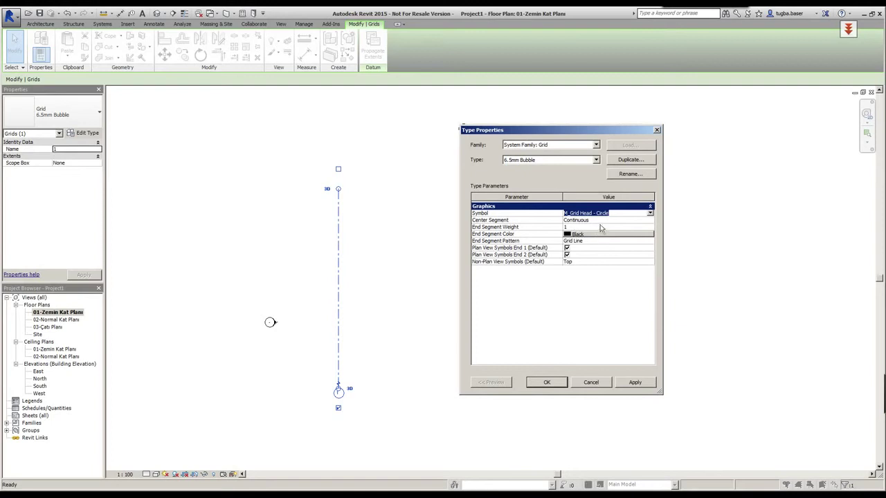
{"action": "left_click", "coordinate": [642, 221]}
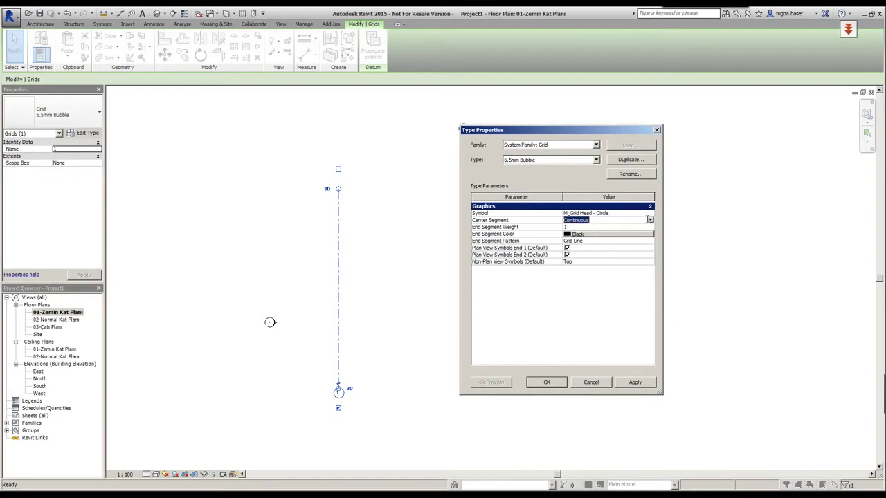
{"action": "left_click", "coordinate": [594, 236]}
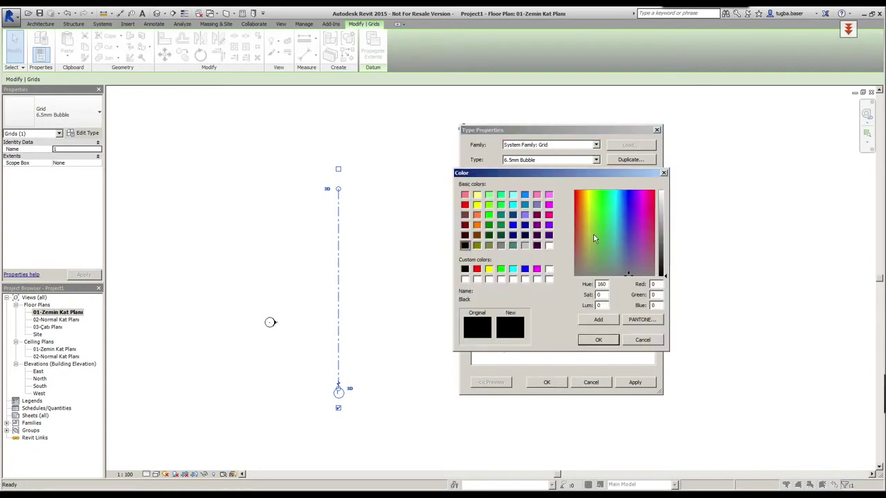
{"action": "left_click", "coordinate": [642, 339]}
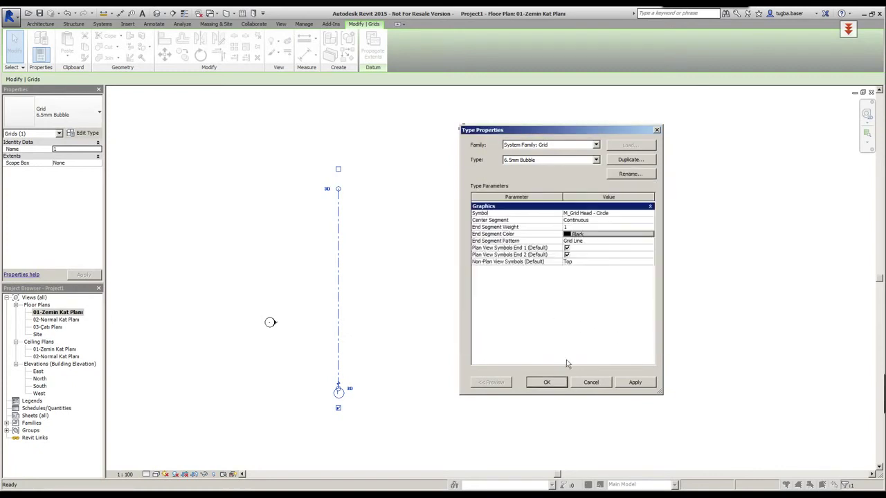
{"action": "left_click", "coordinate": [547, 383]}
{"action": "left_click", "coordinate": [389, 322]}
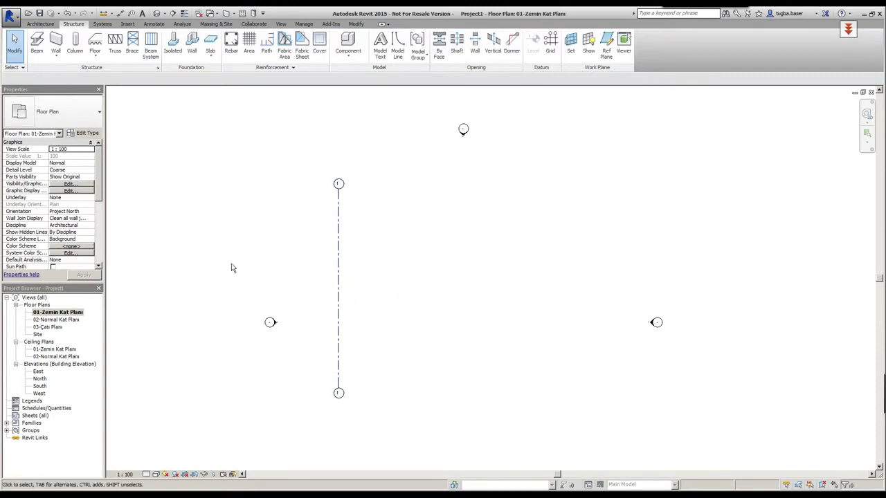
Step: Copy grid 1 rightward at 650 spacing to create grids 2, 3 and 4
{"action": "left_click", "coordinate": [339, 245]}
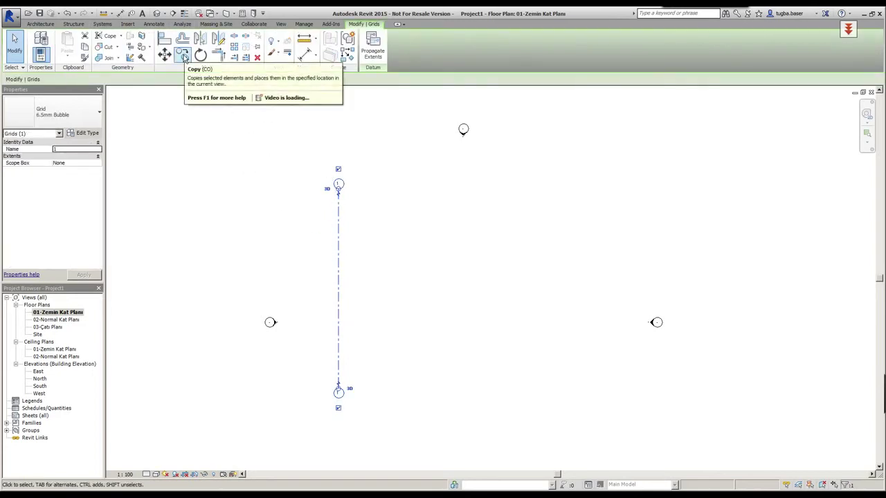
{"action": "left_click", "coordinate": [182, 55]}
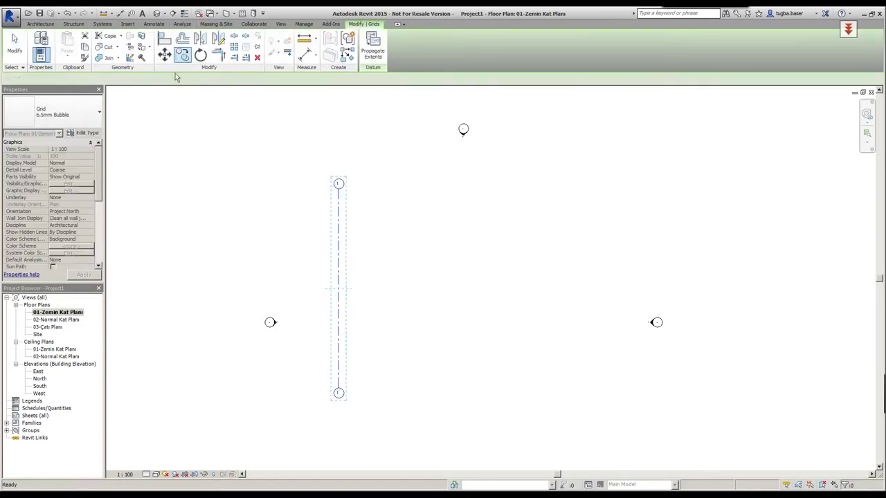
{"action": "left_click", "coordinate": [340, 265]}
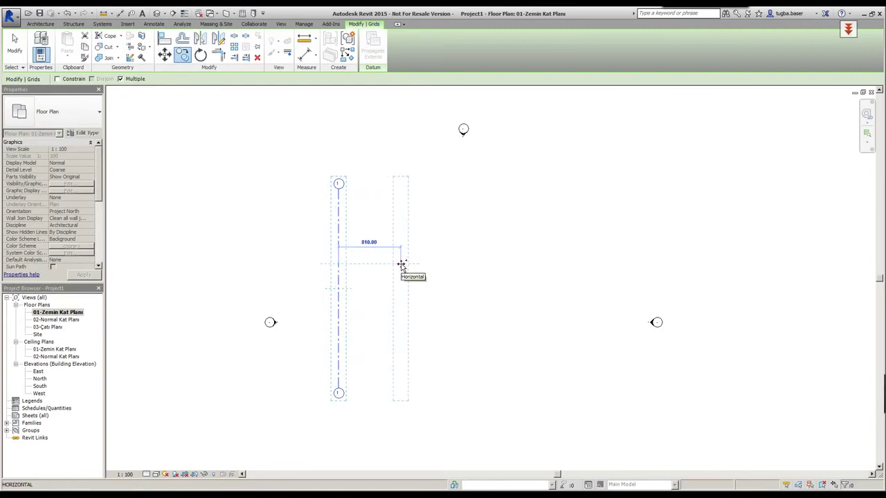
{"action": "type", "text": "6"}
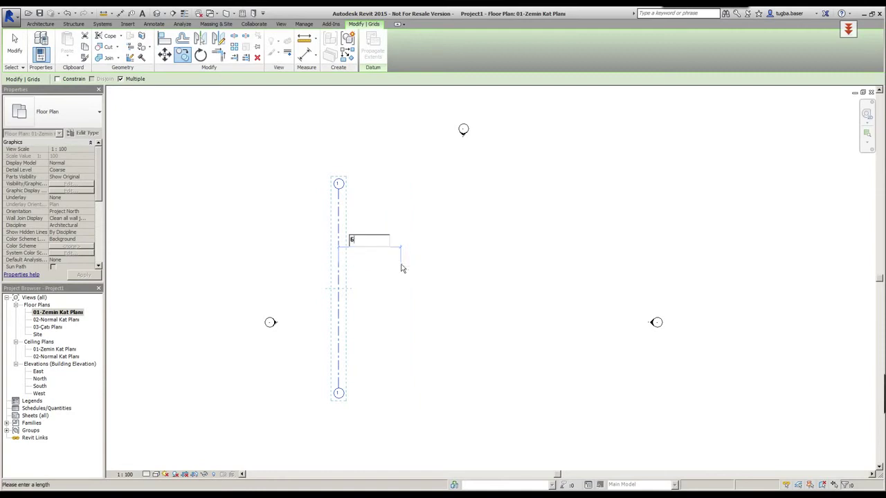
{"action": "type", "text": "50"}
{"action": "key", "text": "Return"}
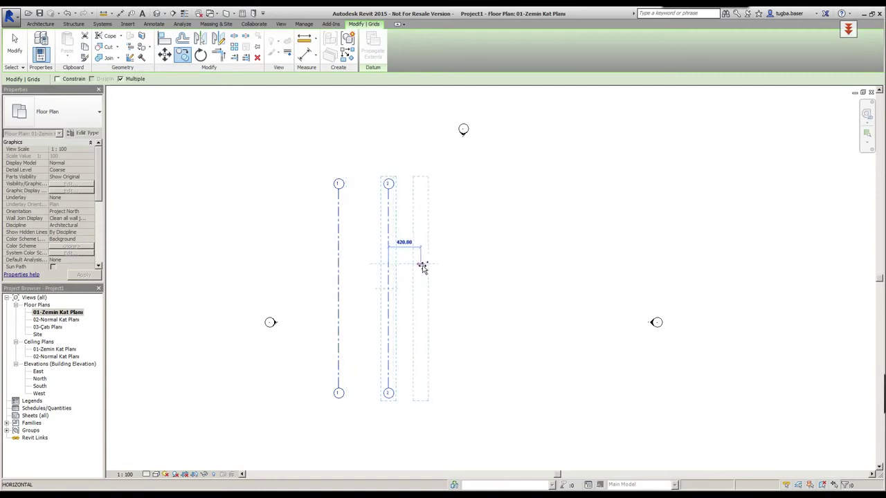
{"action": "type", "text": "6"}
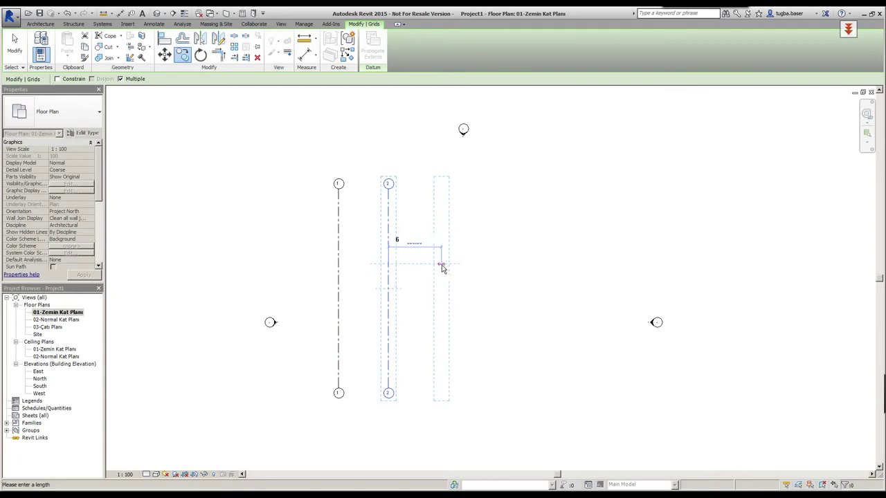
{"action": "type", "text": "50"}
{"action": "key", "text": "Return"}
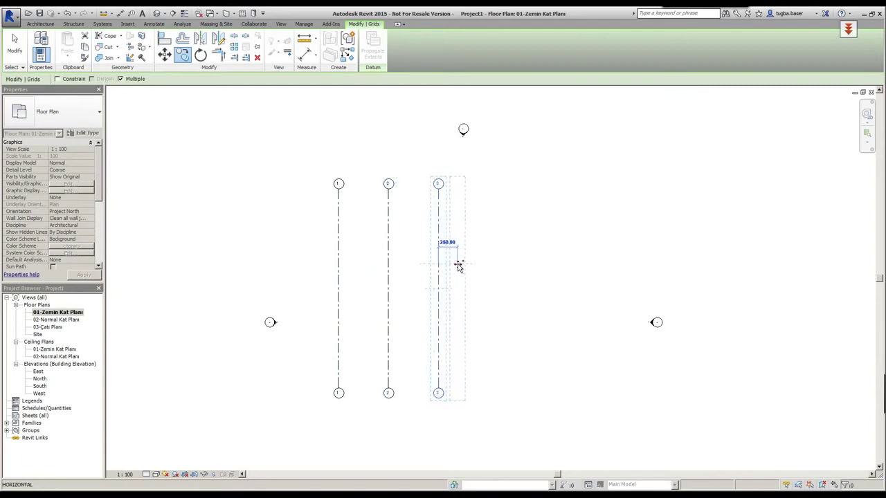
{"action": "type", "text": "650"}
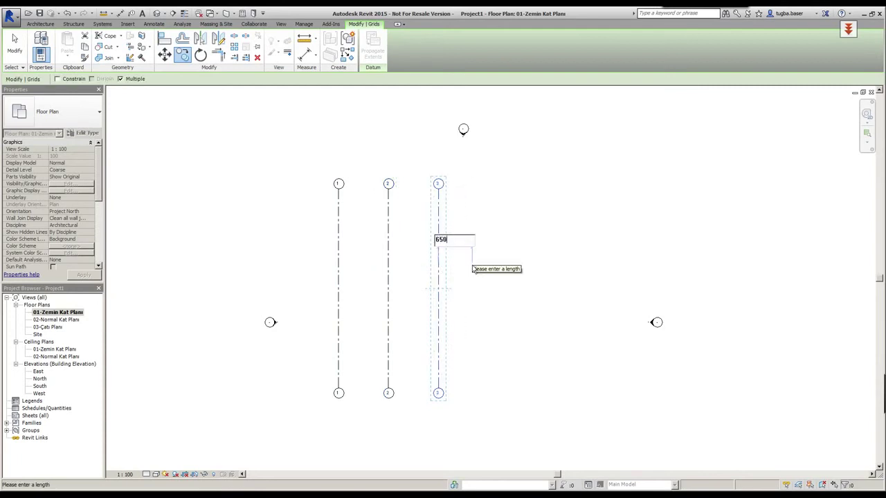
{"action": "key", "text": "Return"}
{"action": "key", "text": "Escape"}
{"action": "key", "text": "Escape"}
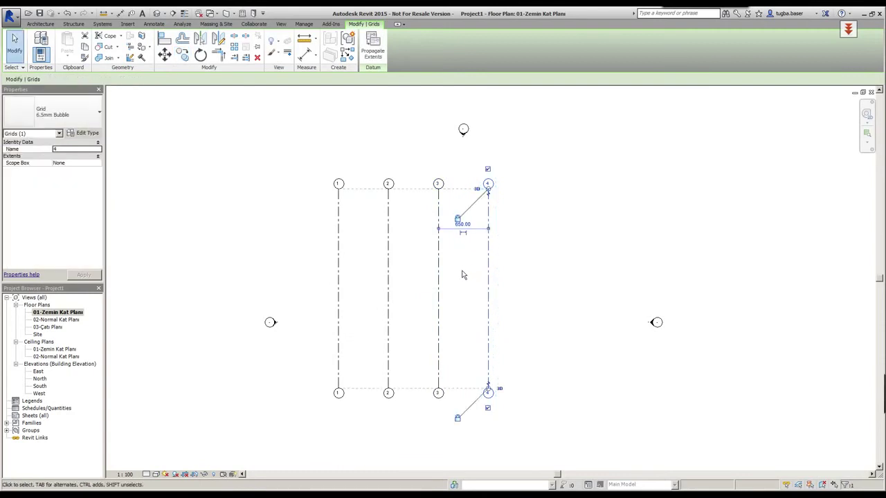
{"action": "key", "text": "Escape"}
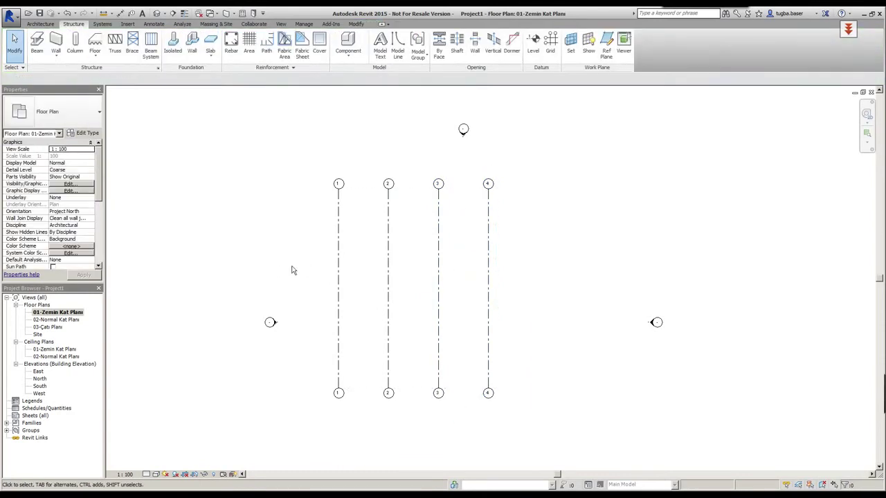
{"action": "middle_click_drag", "start_coordinate": [291, 298], "coordinate": [275, 307]}
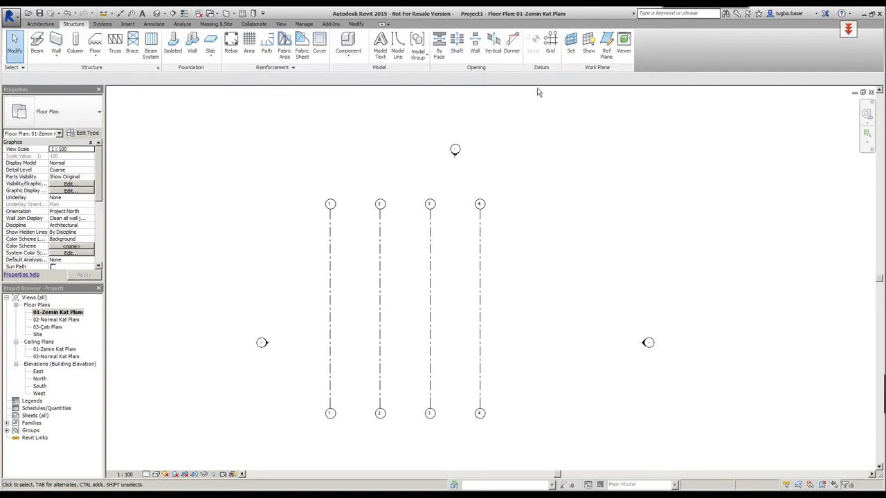
Step: Draw a horizontal grid across grids 1–4 near their tops
{"action": "left_click", "coordinate": [550, 45]}
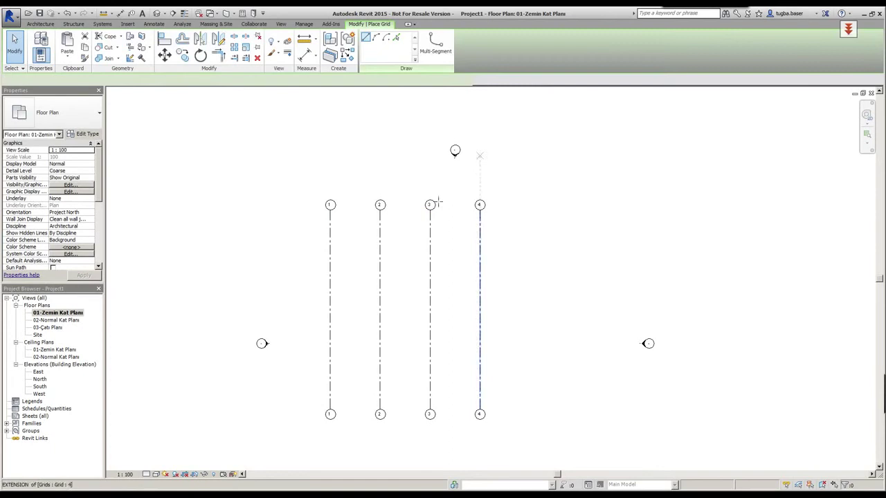
{"action": "left_click", "coordinate": [289, 235]}
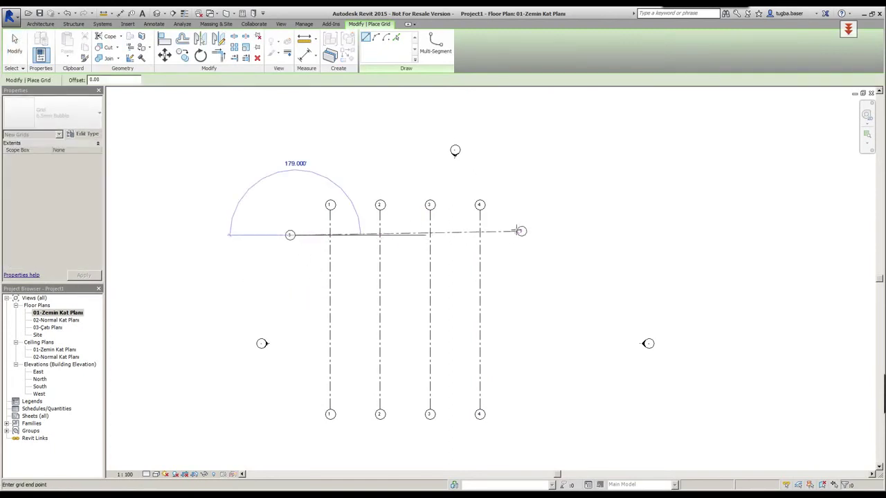
{"action": "left_click", "coordinate": [507, 233]}
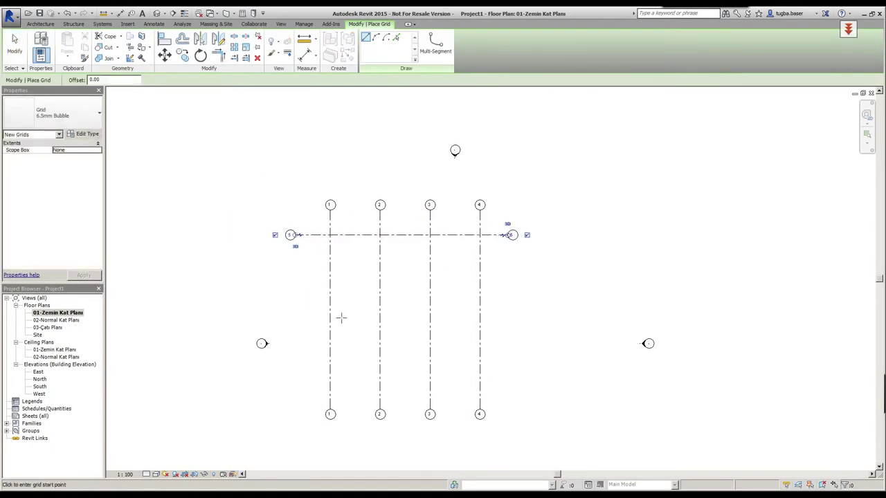
{"action": "key", "text": "Escape"}
{"action": "key", "text": "Escape"}
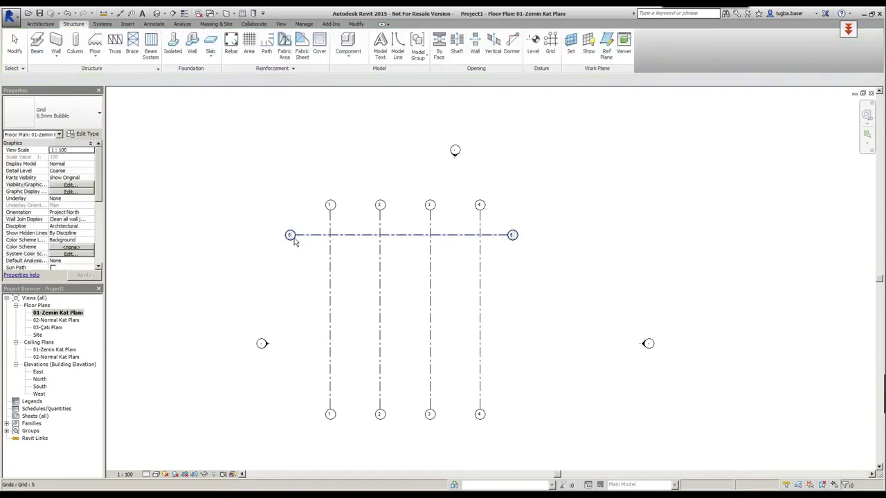
{"action": "scroll", "coordinate": [294, 238], "scroll_direction": "up", "scroll_amount": 2}
{"action": "scroll", "coordinate": [278, 241], "scroll_direction": "up", "scroll_amount": 2}
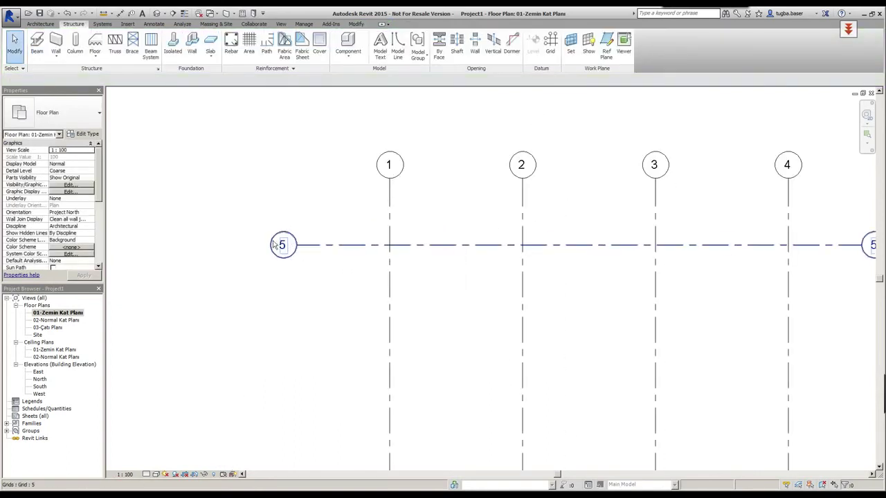
Step: Rename the new horizontal grid from 5 to A
{"action": "left_click", "coordinate": [307, 246]}
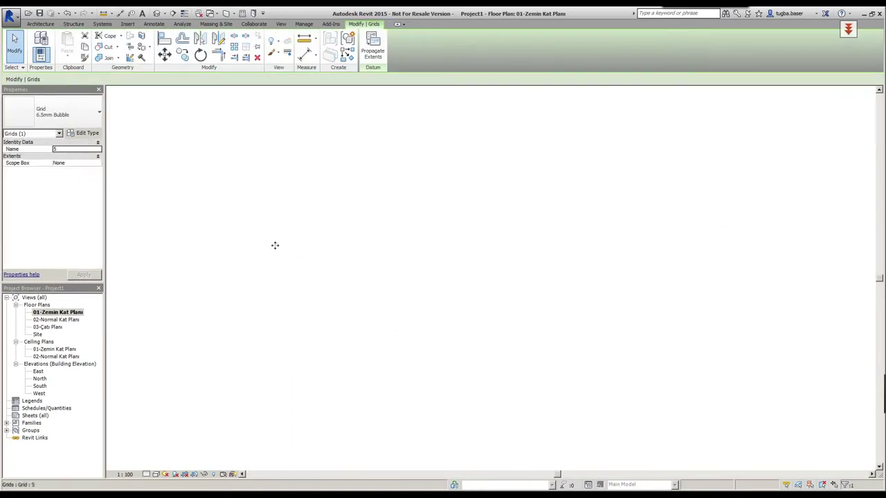
{"action": "left_click", "coordinate": [62, 149]}
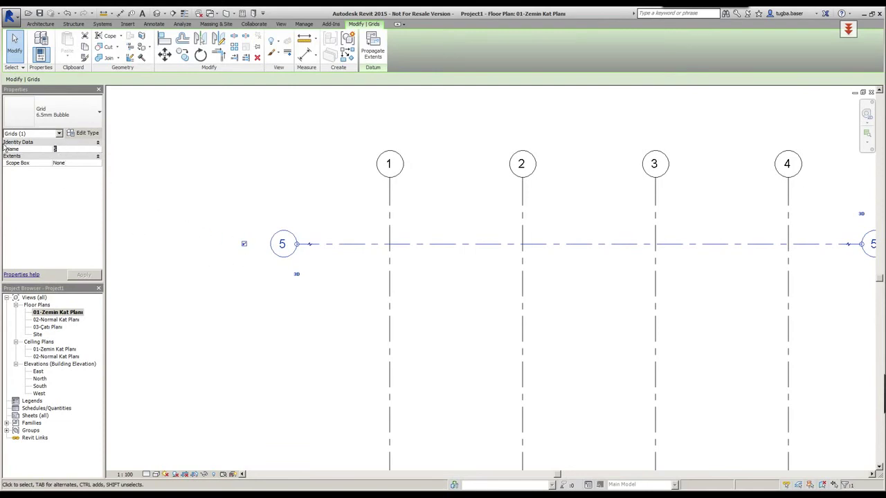
{"action": "key", "text": "Return"}
{"action": "left_click", "coordinate": [250, 312]}
{"action": "scroll", "coordinate": [249, 307], "scroll_direction": "down", "scroll_amount": 2}
{"action": "middle_click_drag", "start_coordinate": [249, 307], "coordinate": [277, 237]}
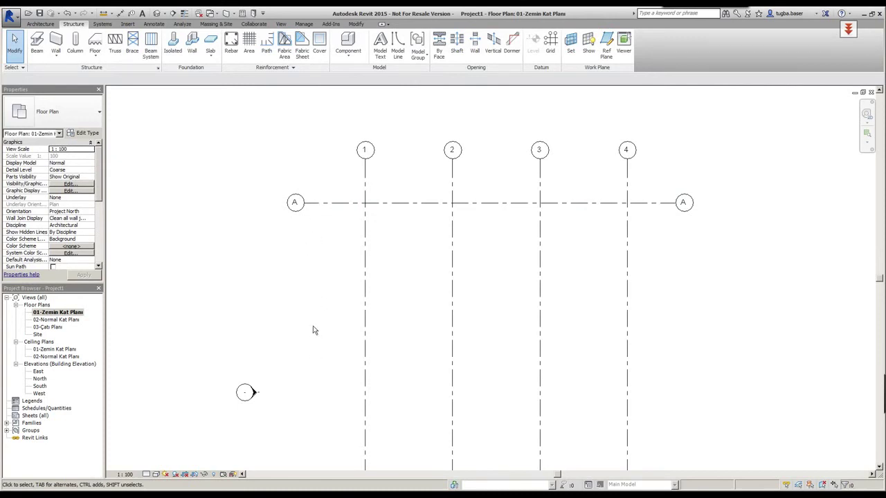
Step: Copy grid A downward to create grids B, C and D at 600, 450 and 450 spacings
{"action": "middle_click_drag", "start_coordinate": [312, 332], "coordinate": [317, 320]}
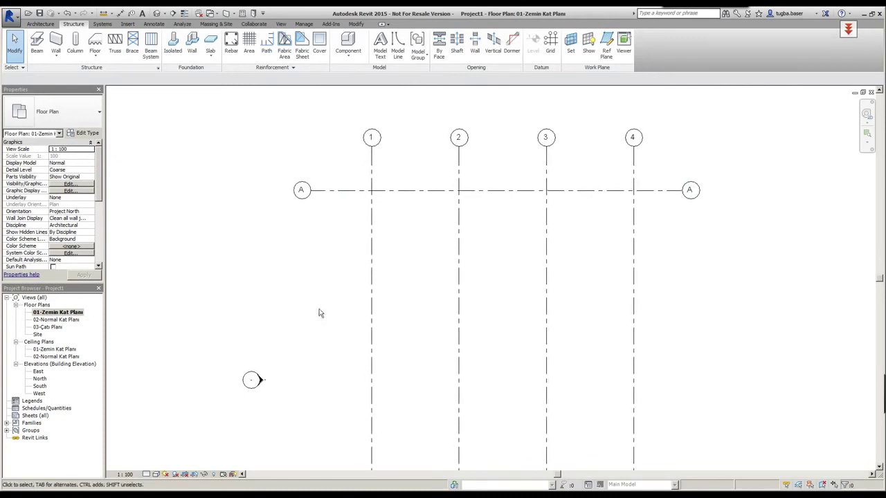
{"action": "left_click", "coordinate": [332, 191]}
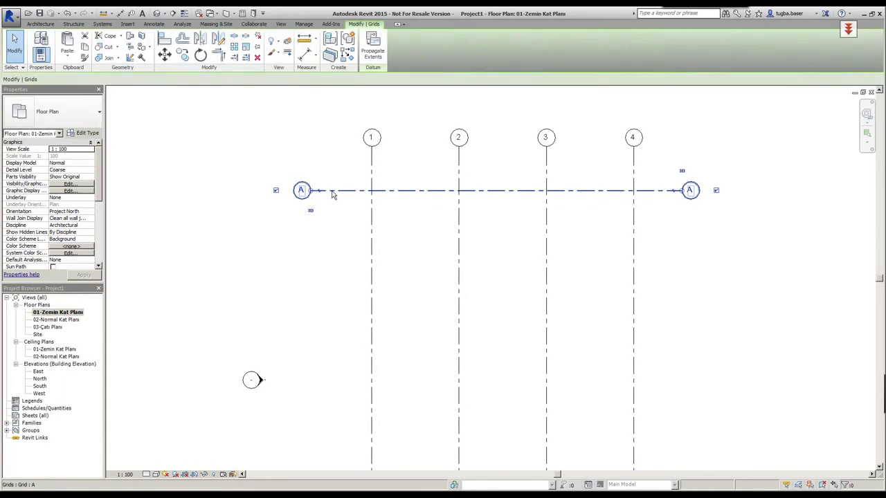
{"action": "left_click", "coordinate": [182, 55]}
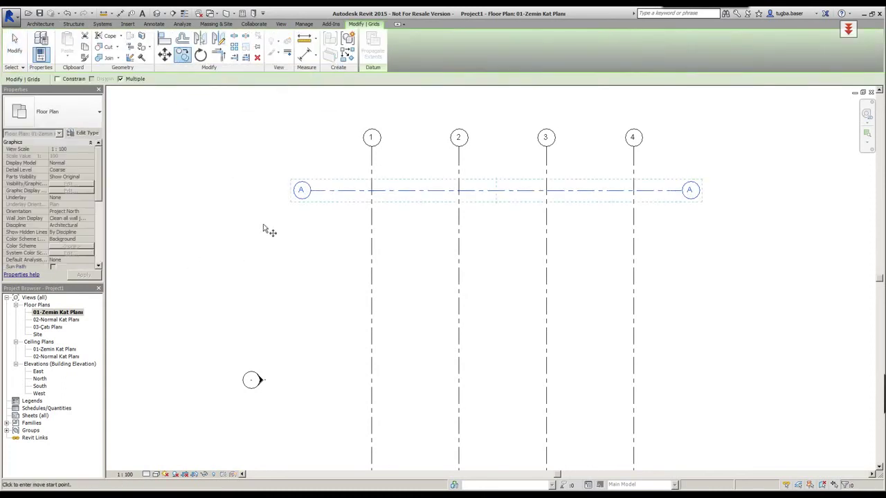
{"action": "left_click", "coordinate": [338, 191]}
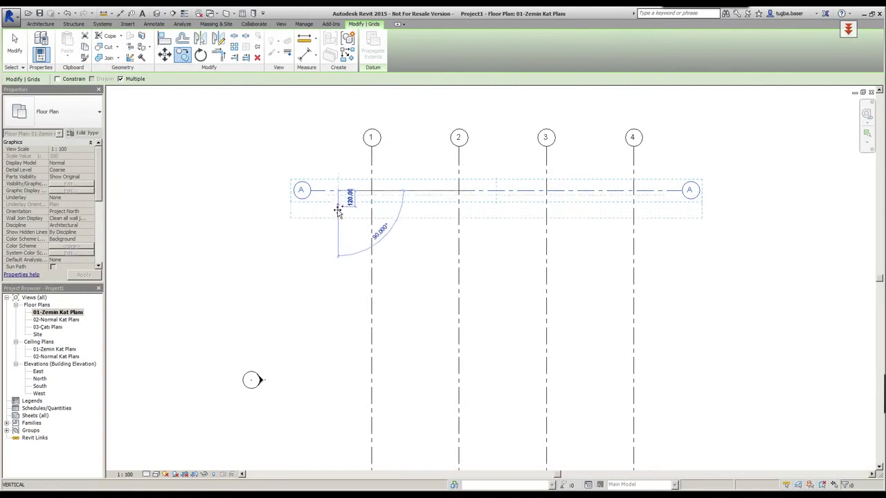
{"action": "type", "text": "6"}
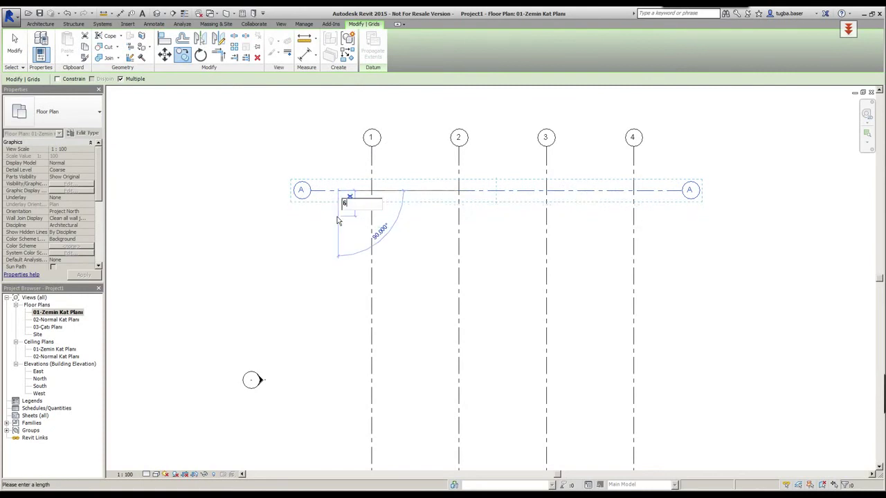
{"action": "type", "text": "00"}
{"action": "key", "text": "Return"}
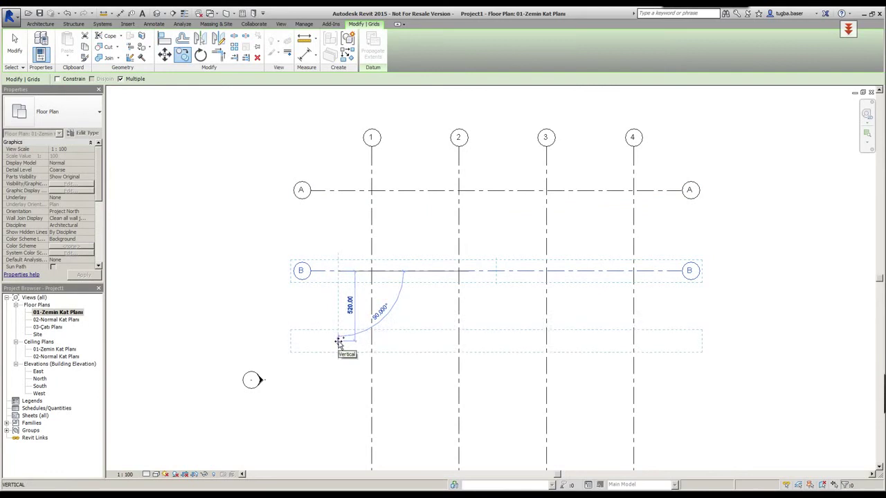
{"action": "type", "text": "450"}
{"action": "key", "text": "Return"}
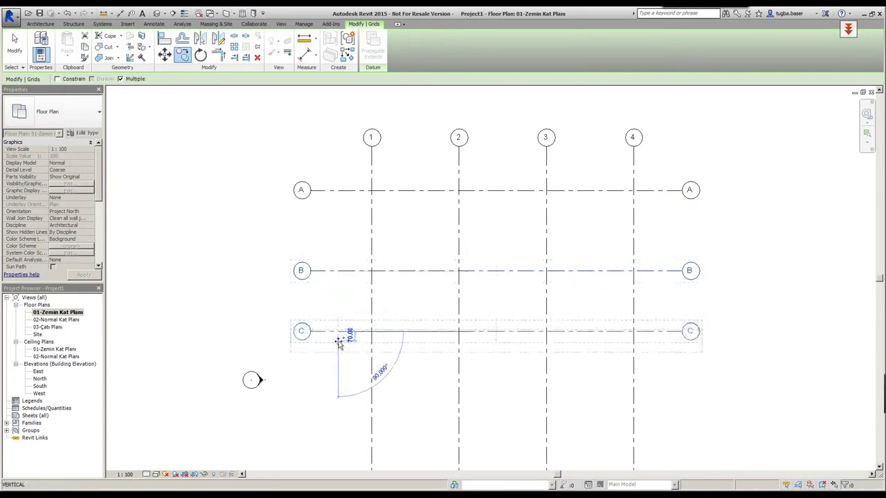
{"action": "type", "text": "450"}
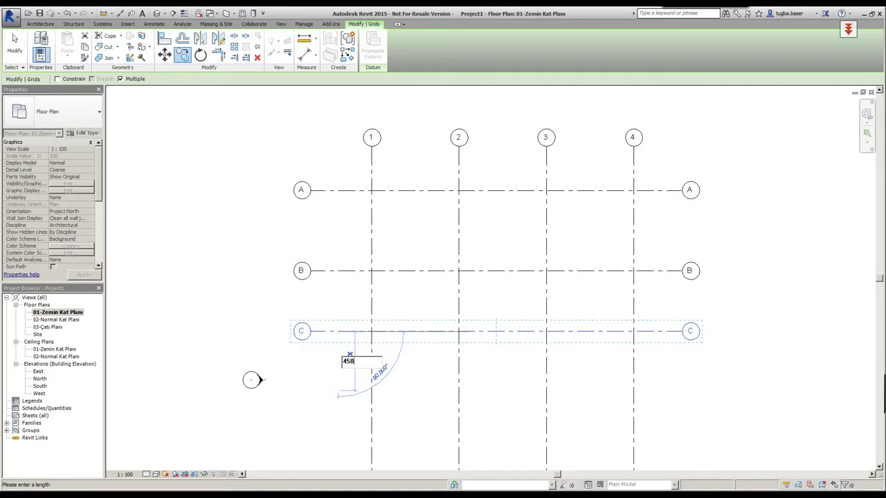
{"action": "key", "text": "Return"}
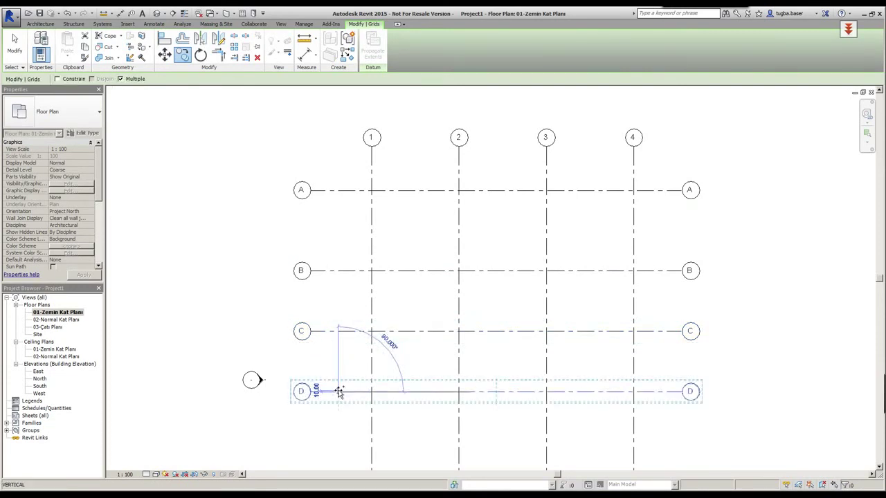
{"action": "key", "text": "Escape"}
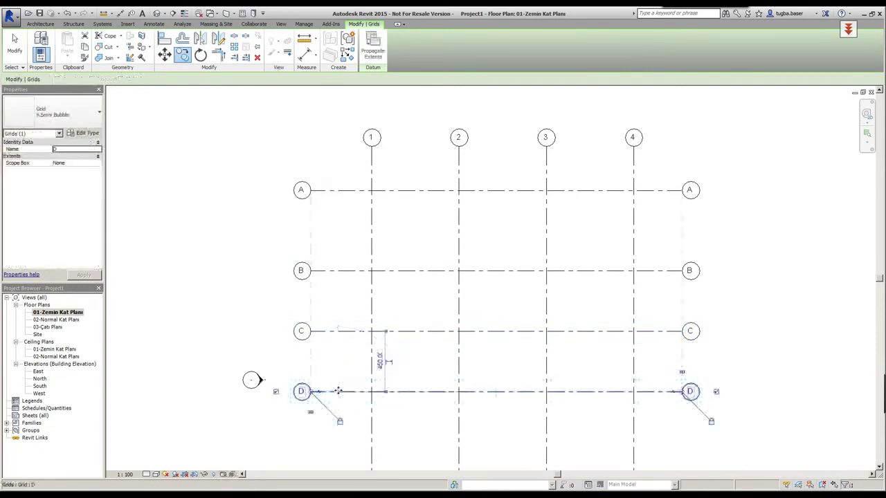
{"action": "scroll", "coordinate": [349, 322], "scroll_direction": "down", "scroll_amount": 1}
{"action": "middle_click_drag", "start_coordinate": [355, 343], "coordinate": [361, 311]}
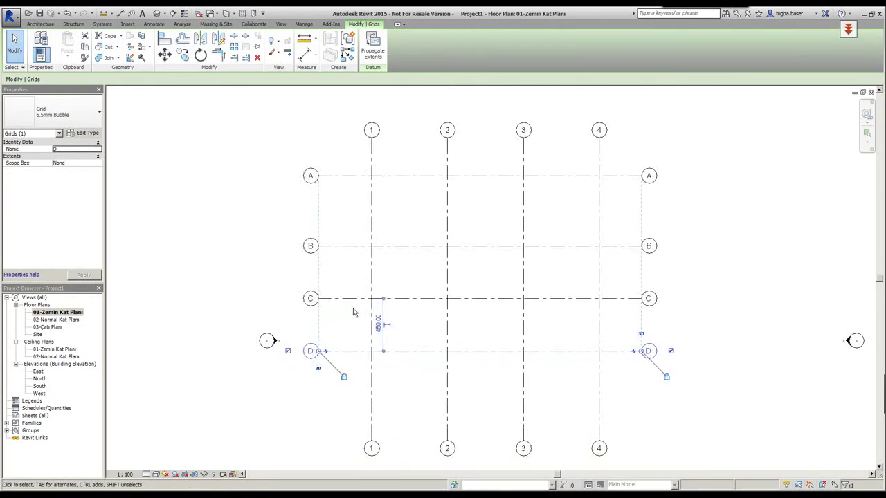